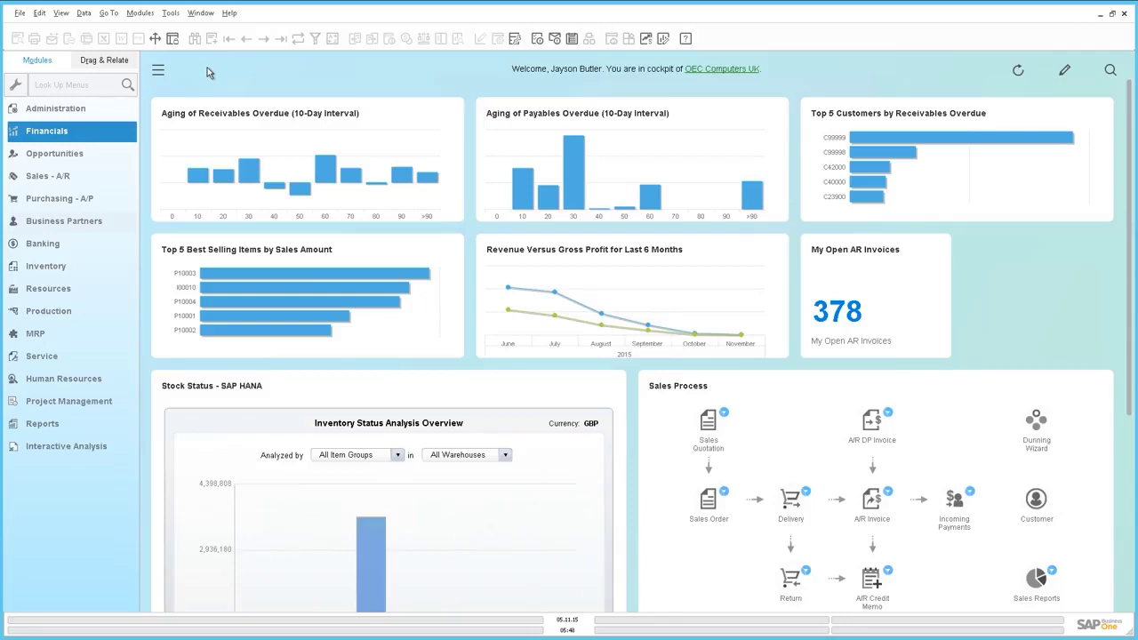
- Open User-Defined Fields - Management and select Activities under the Master Data category
left_click(170, 13)
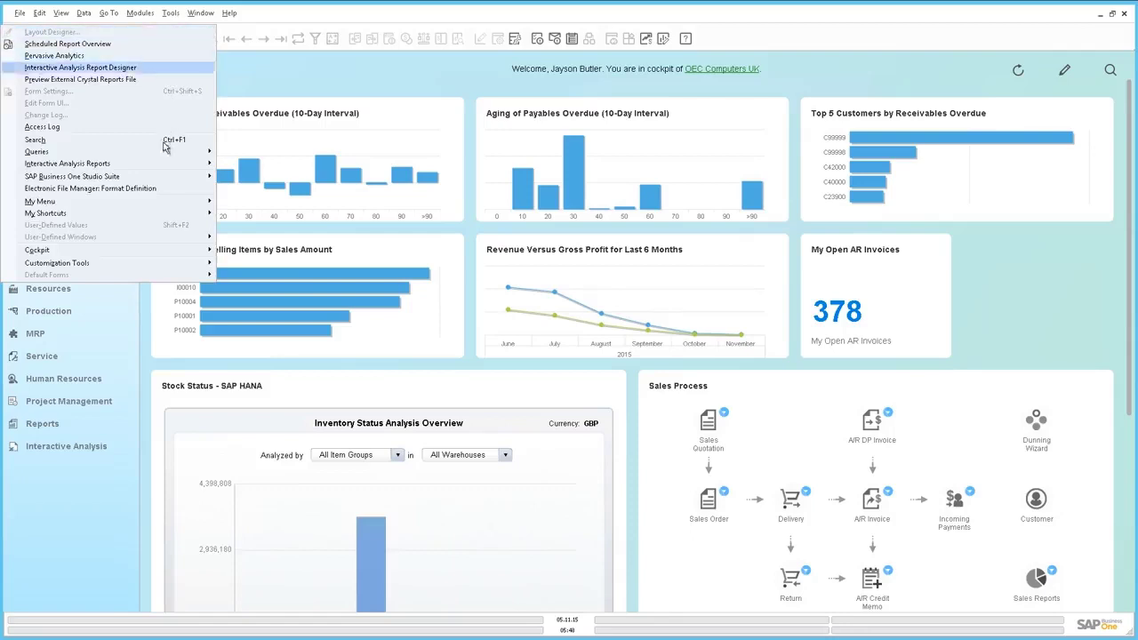
mouse_move(176, 265)
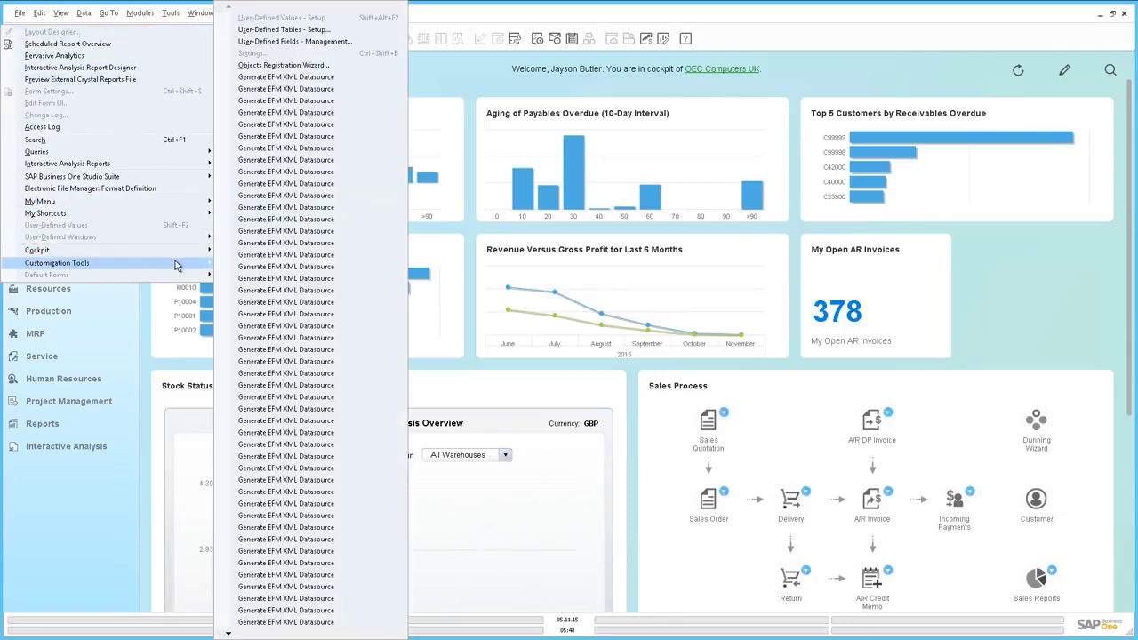
left_click(279, 42)
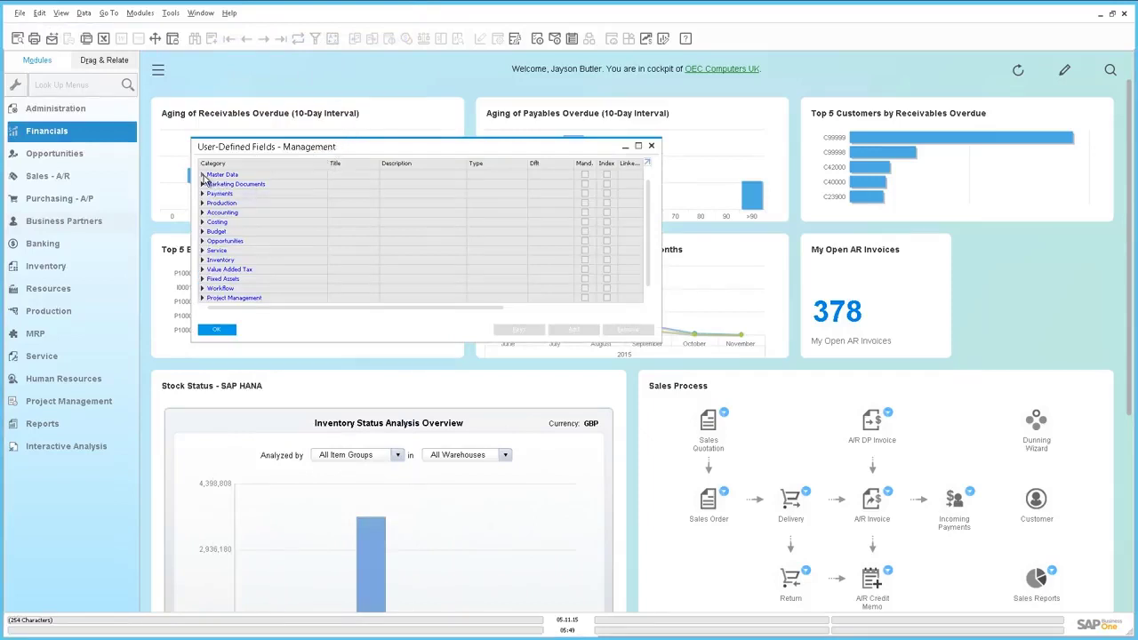
left_click(202, 175)
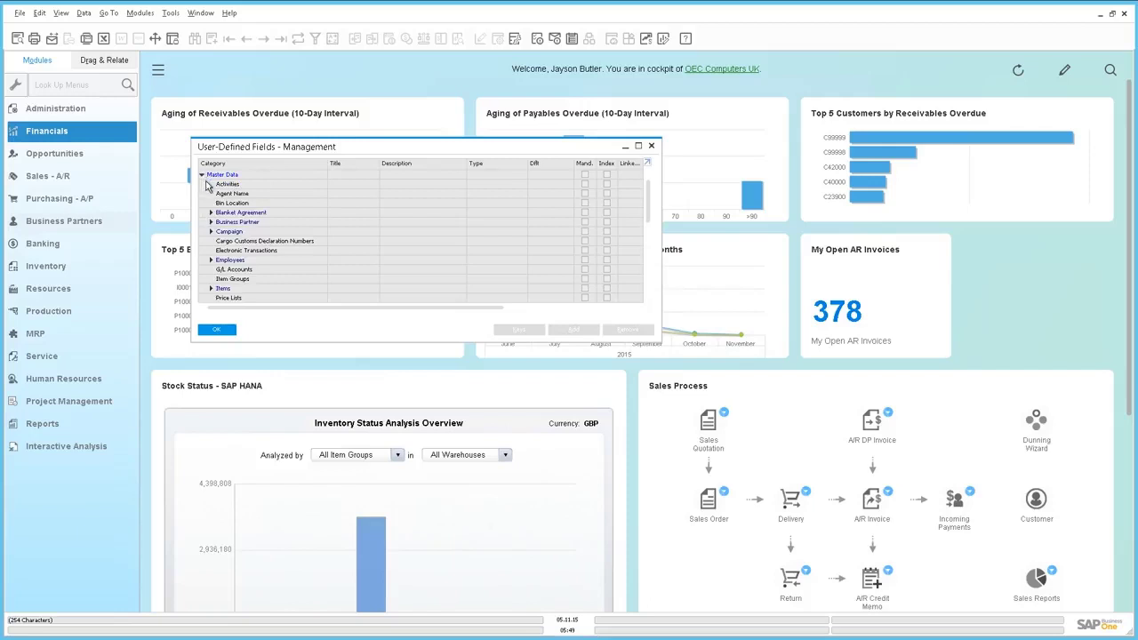
left_click(207, 185)
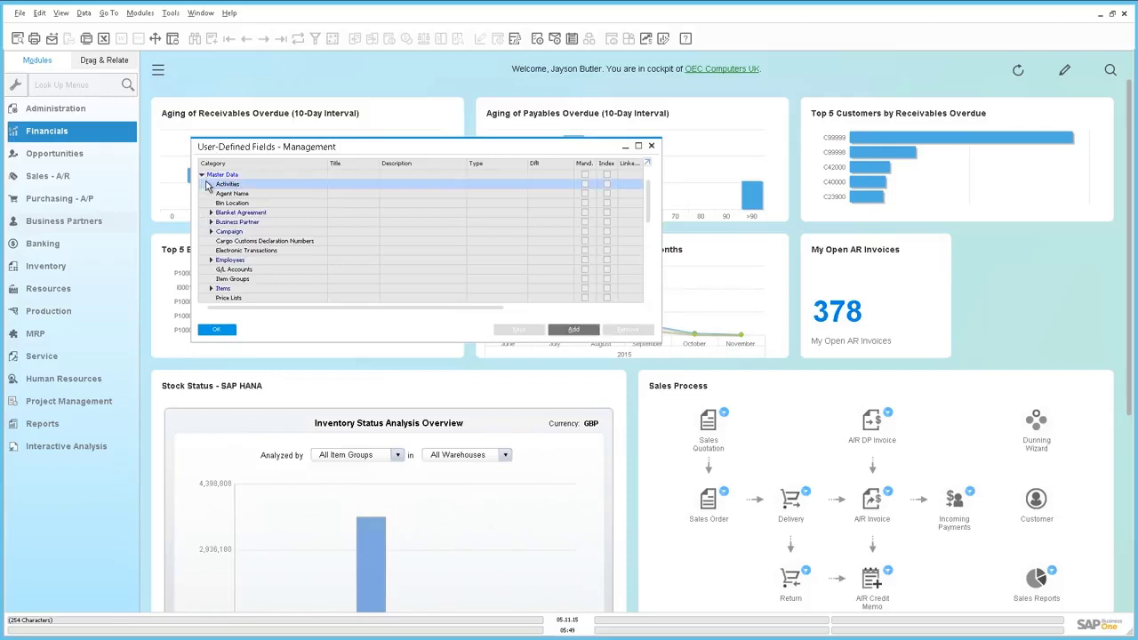
- Add an Activities field titled Goods_Receipt, validated as Linked to Entities with the Goods Receipt PO object
left_click(574, 331)
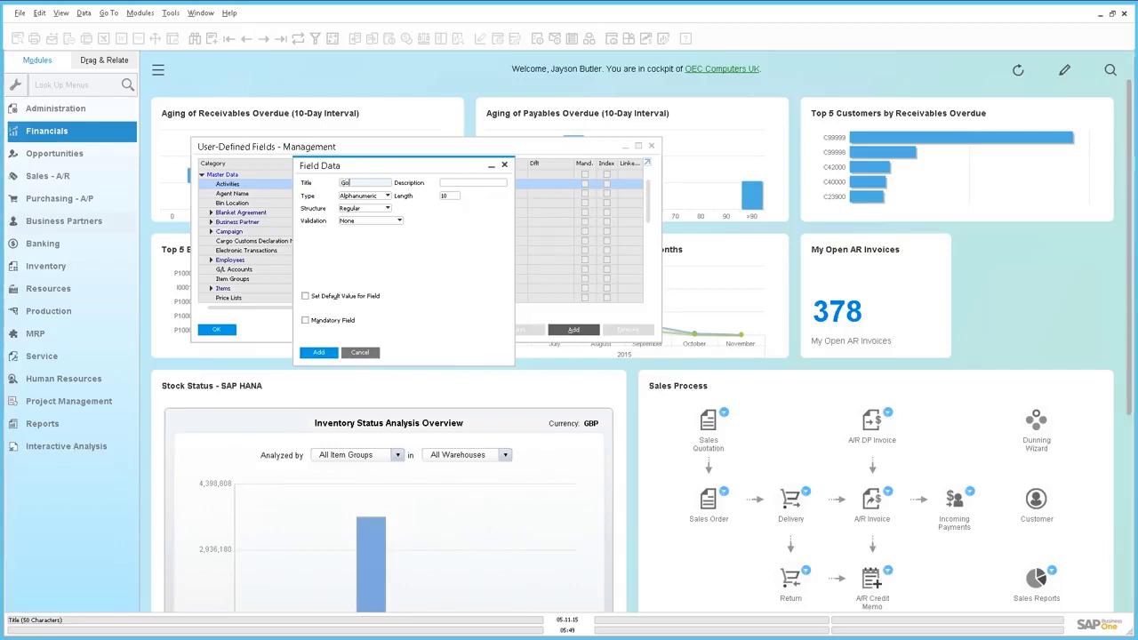
type("Goods_Receipt")
left_click(444, 182)
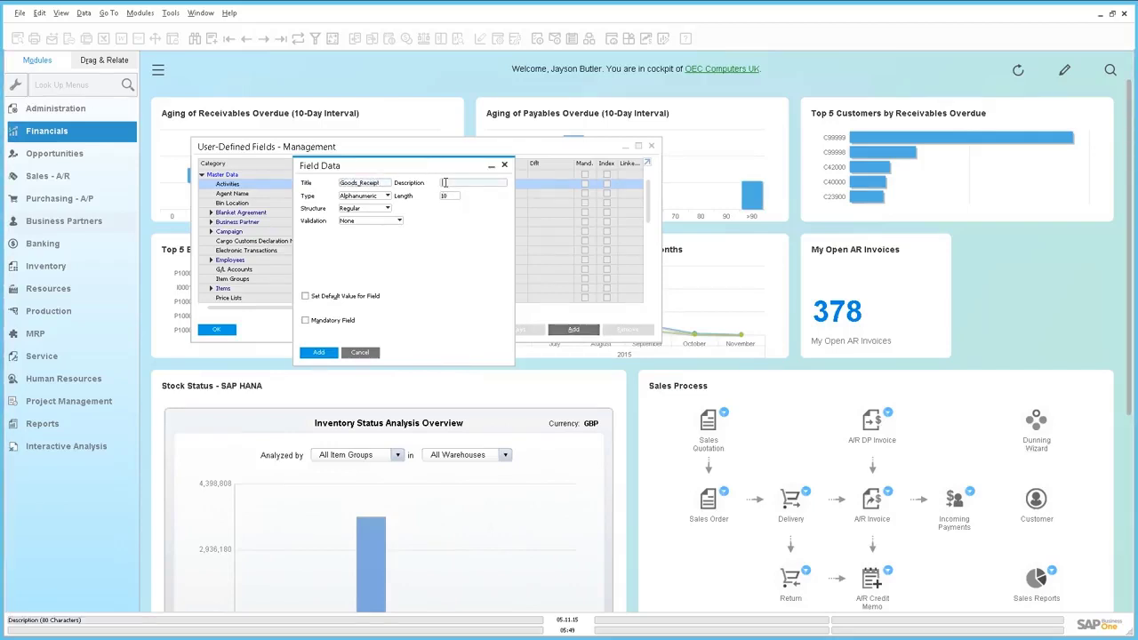
type("Goods Receipt")
left_click(381, 224)
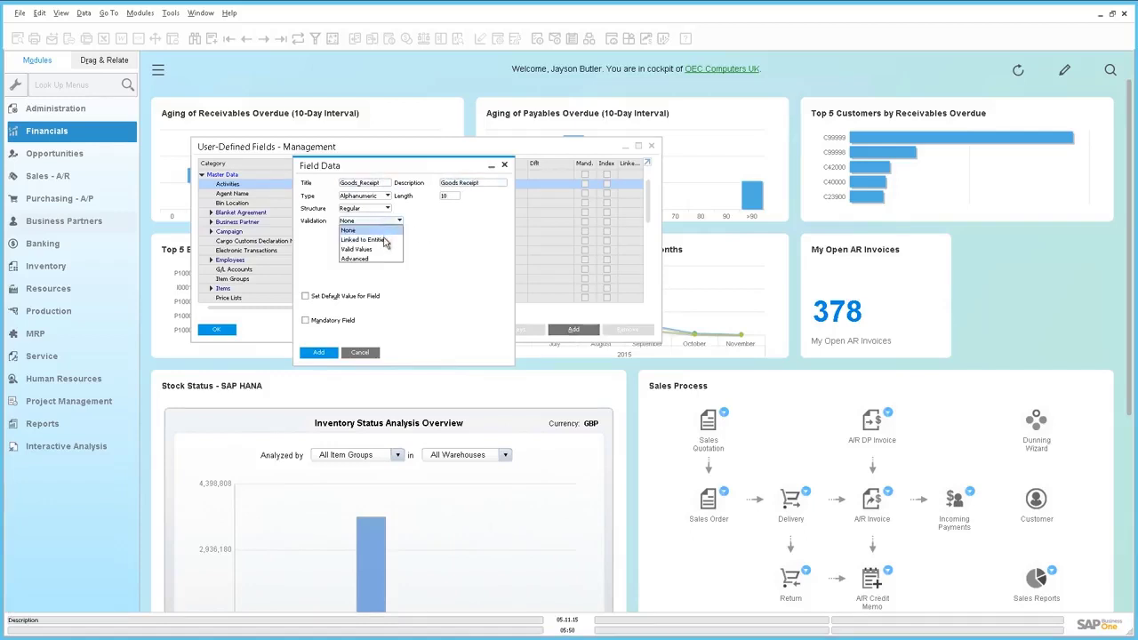
left_click(385, 241)
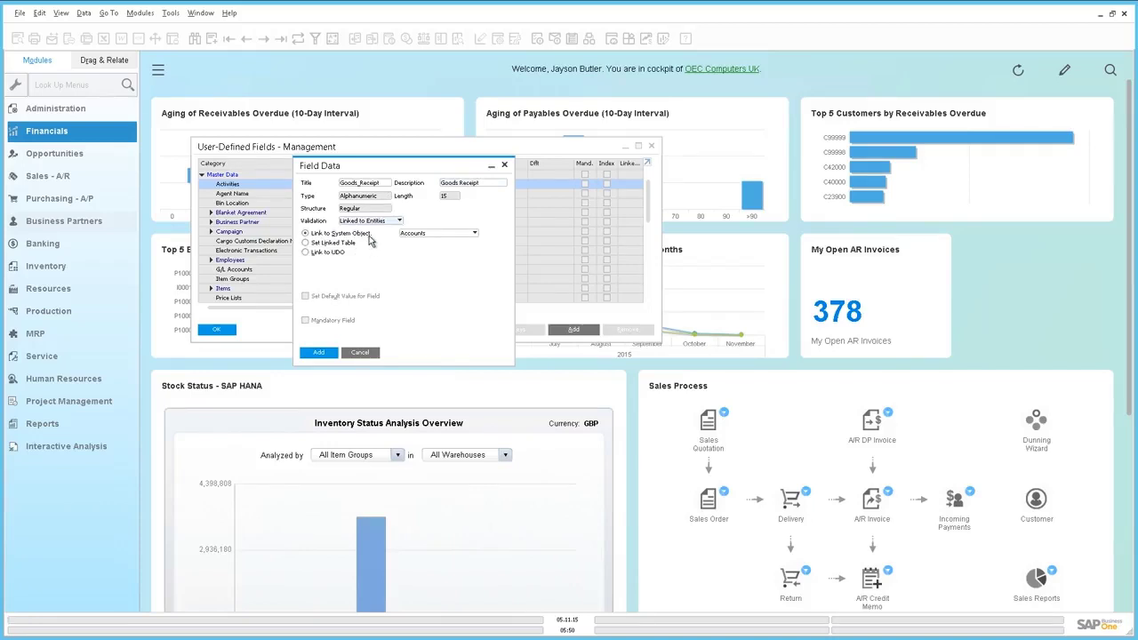
left_click(435, 235)
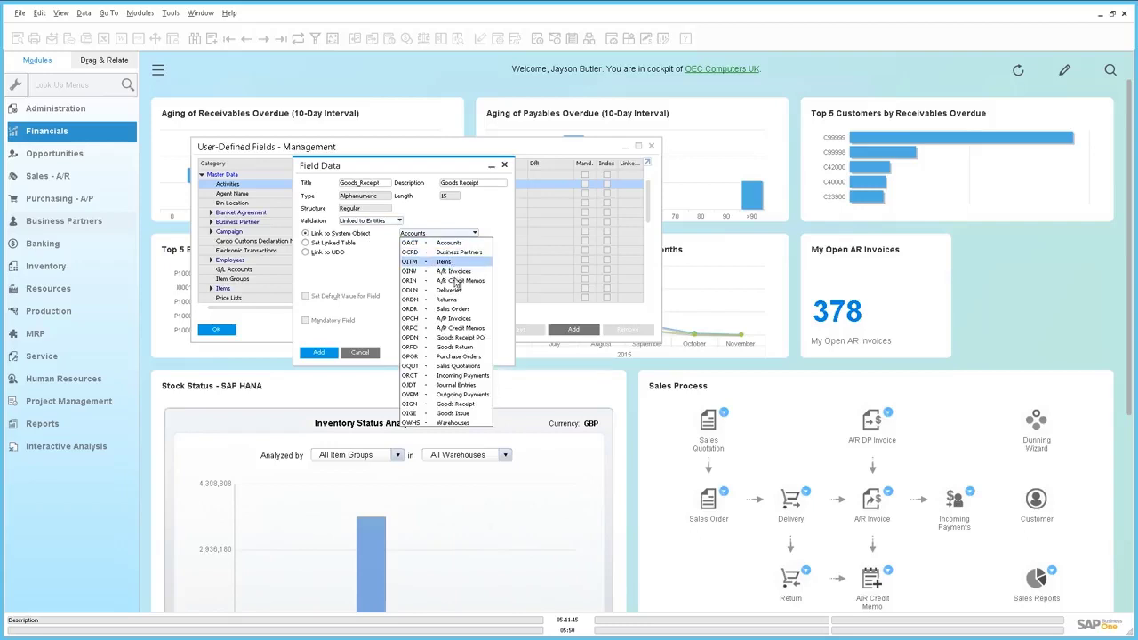
left_click(469, 338)
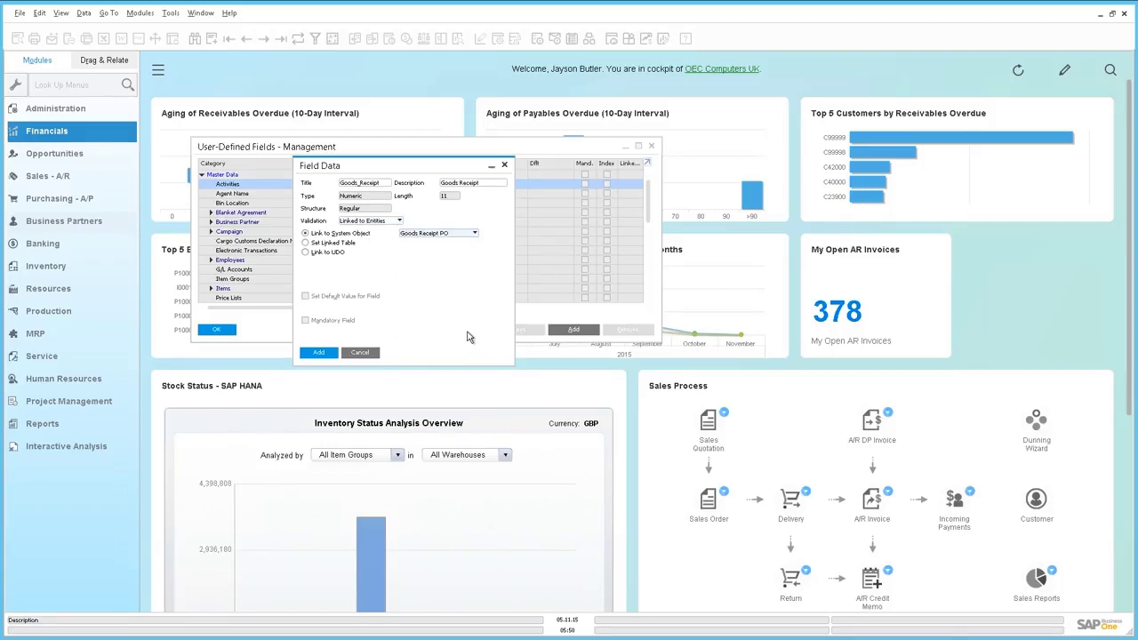
left_click(318, 353)
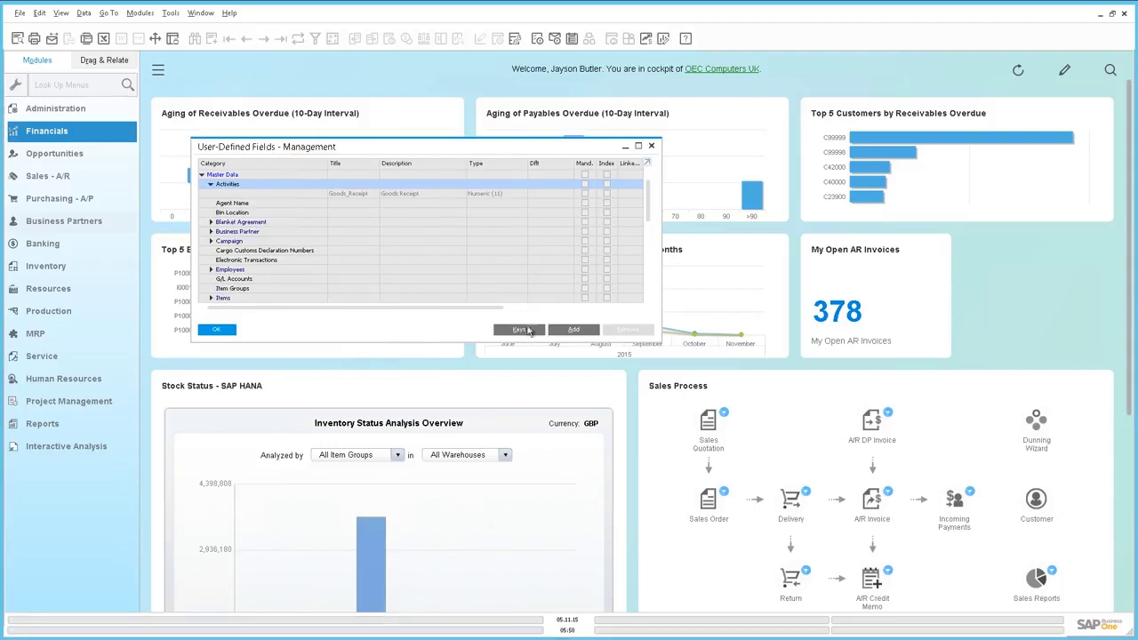
- Add Goods_Return with description 'Goods Return', linked to entities via the Goods Return object
left_click(570, 331)
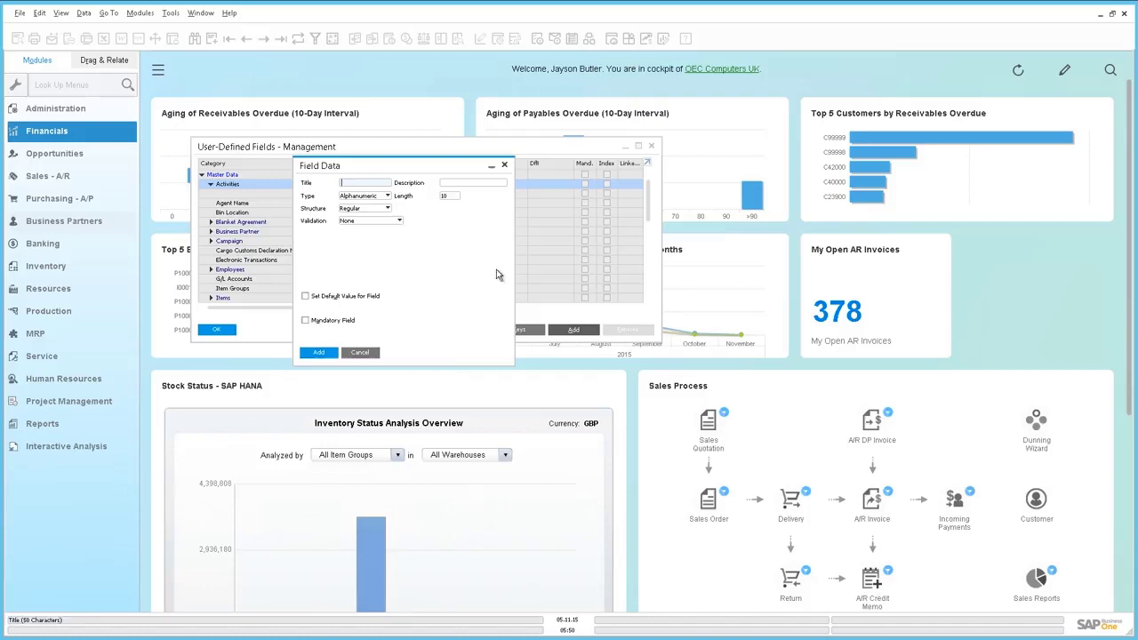
type("Goods_Return")
left_click(471, 184)
type("G")
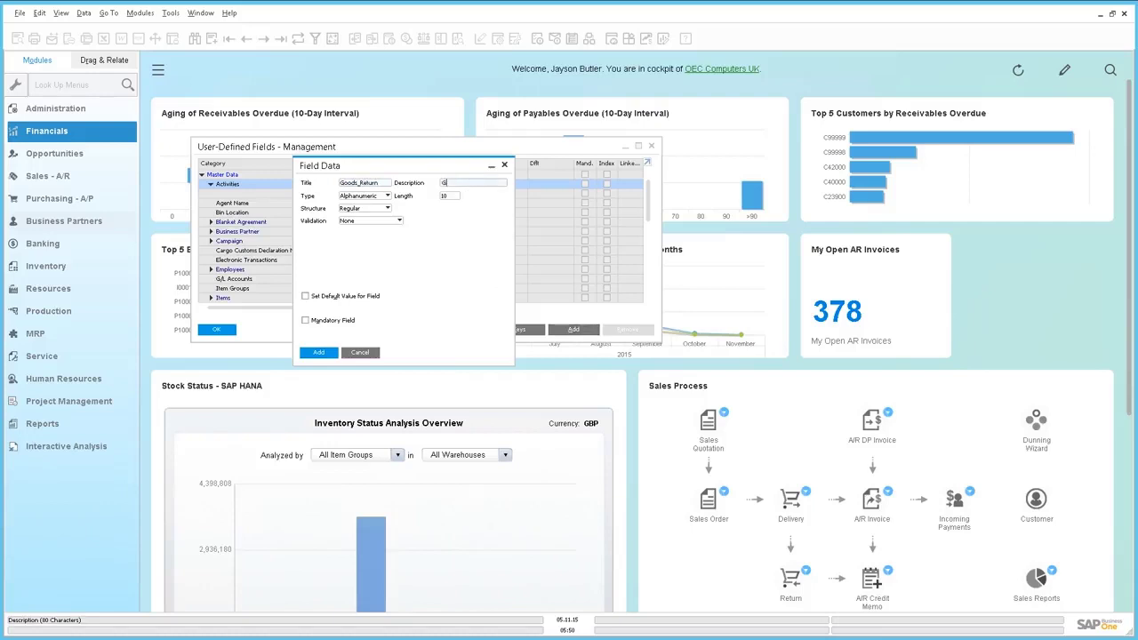
type("oods Return")
left_click(397, 221)
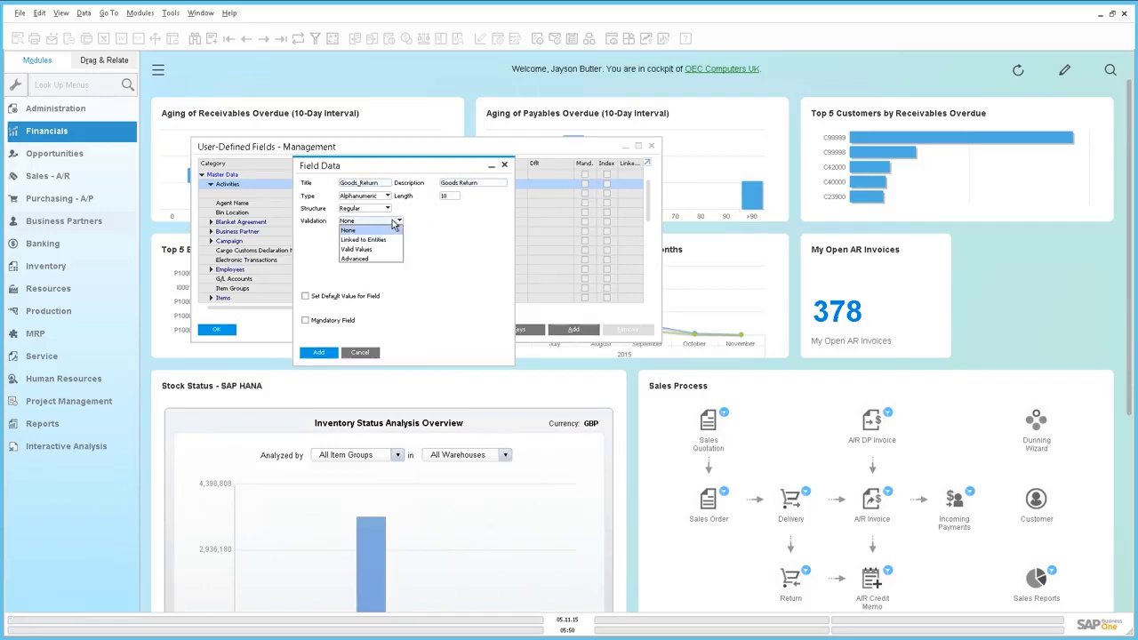
left_click(393, 239)
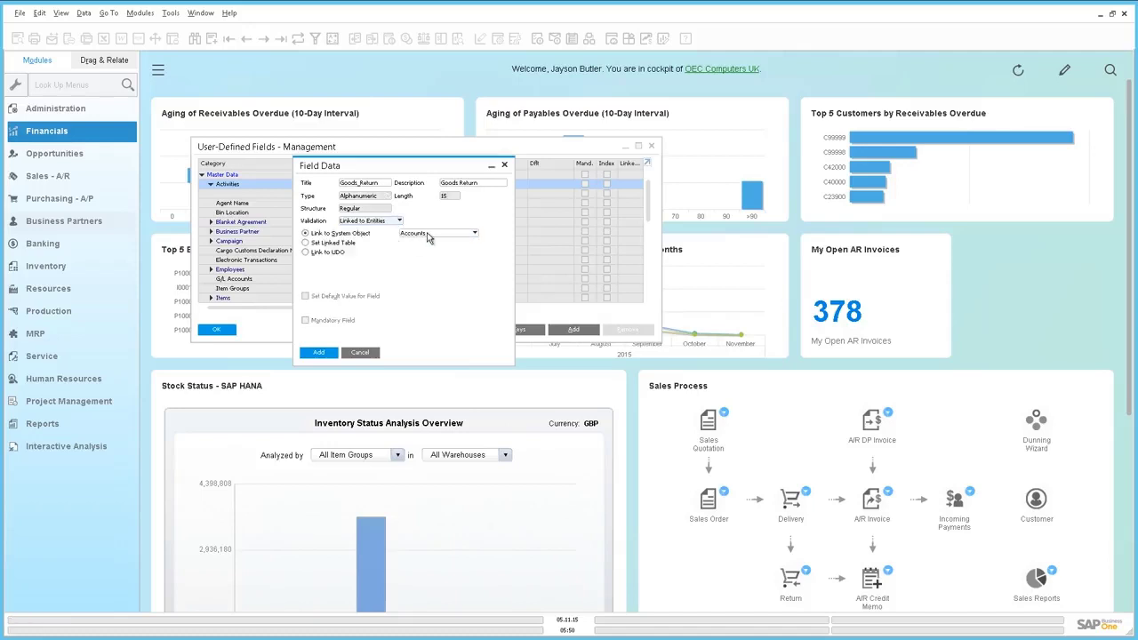
left_click(428, 236)
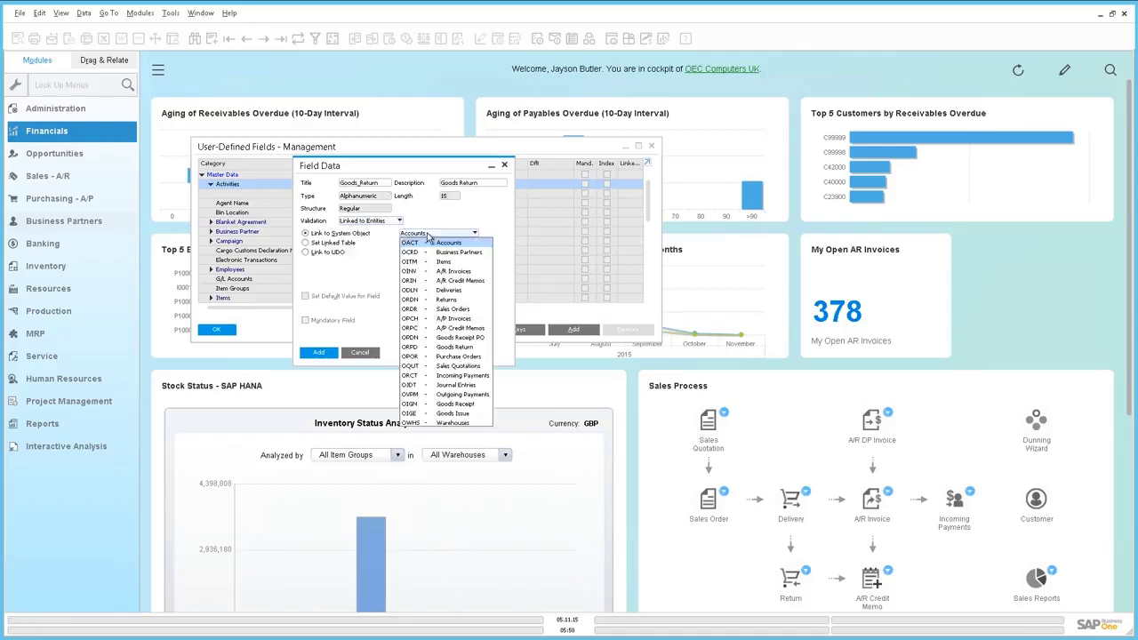
left_click(455, 347)
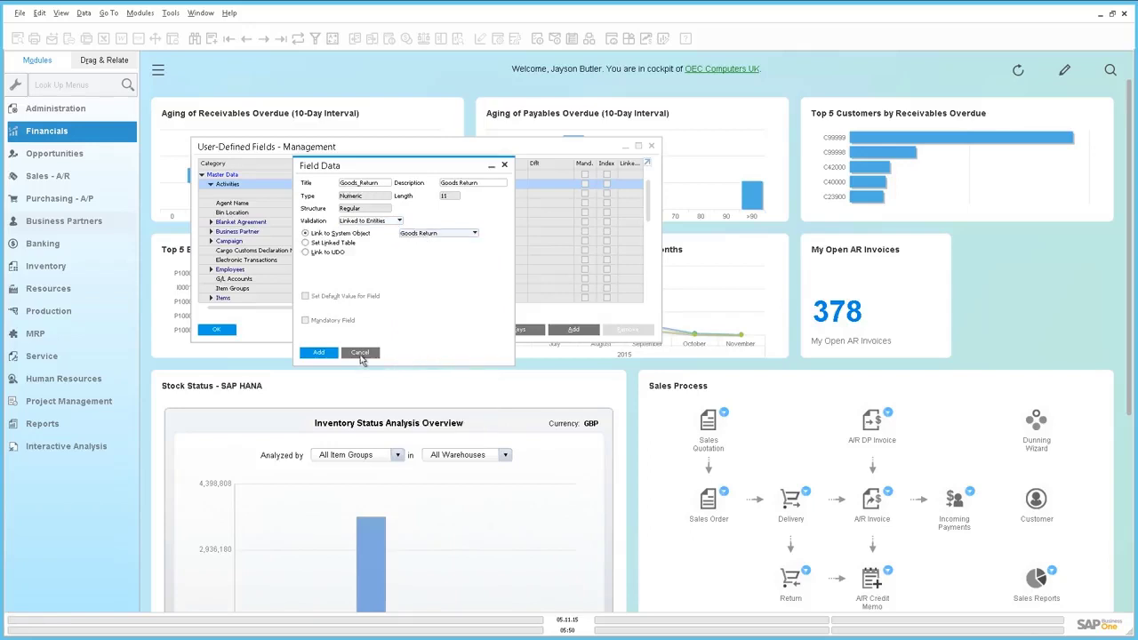
left_click(322, 353)
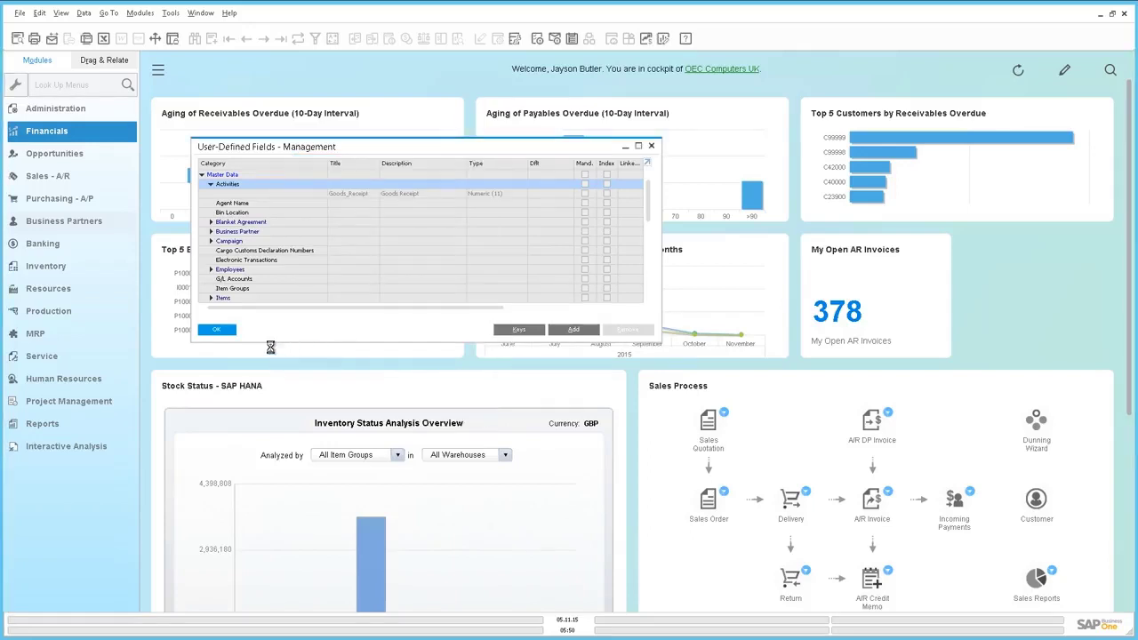
- Close field management, start a new Business Partners Activity, and display its User-Defined Fields panel
left_click(225, 333)
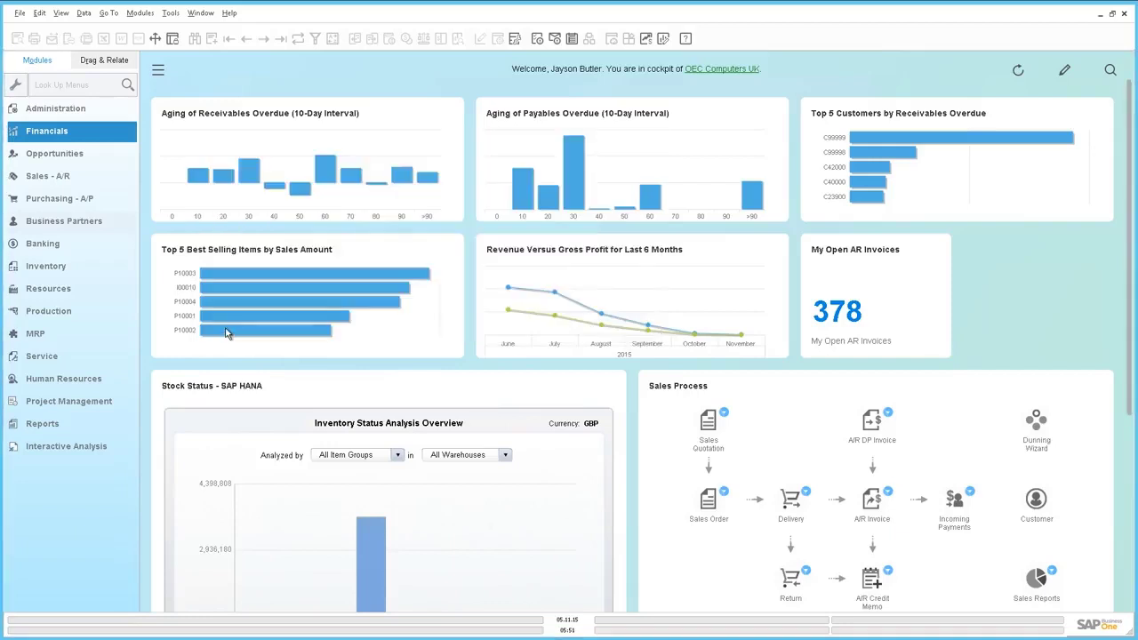
left_click(89, 228)
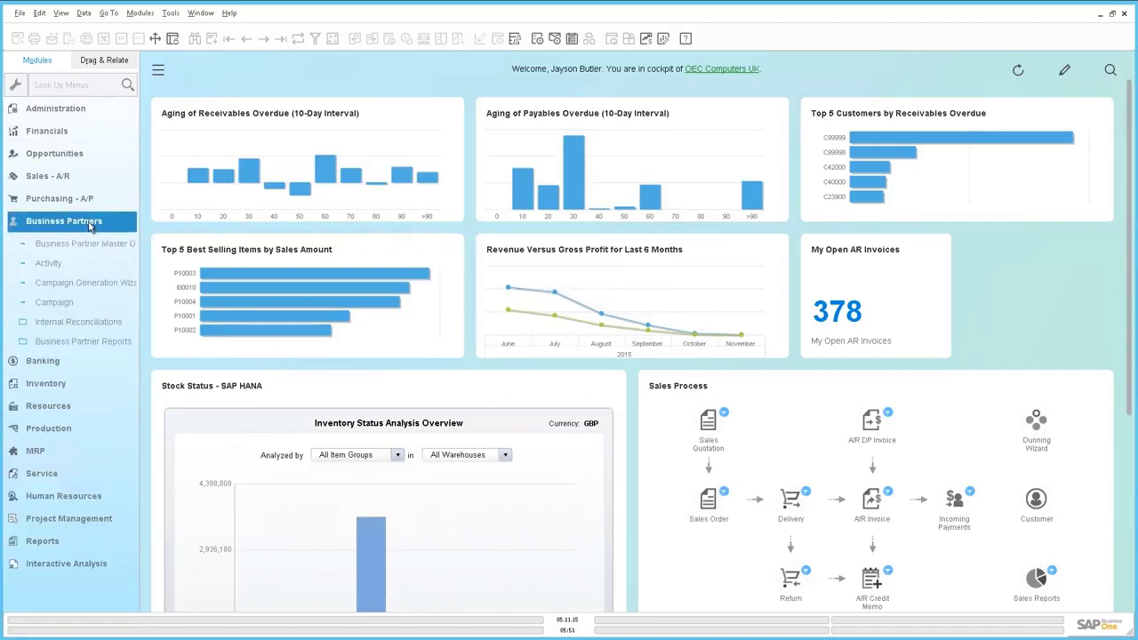
left_click(59, 265)
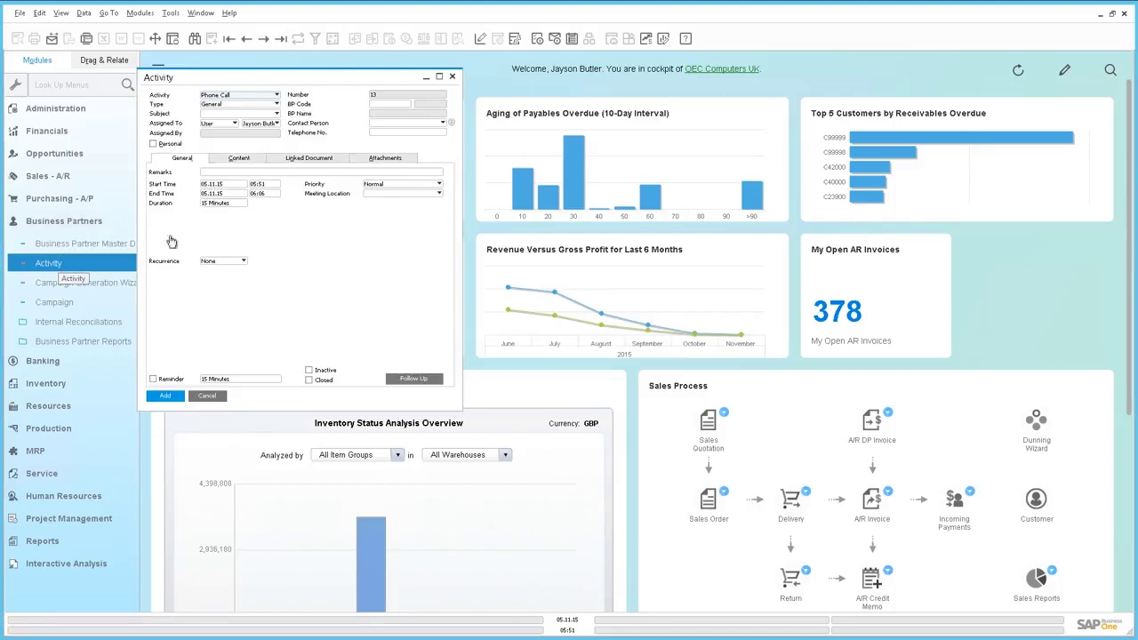
left_click(62, 14)
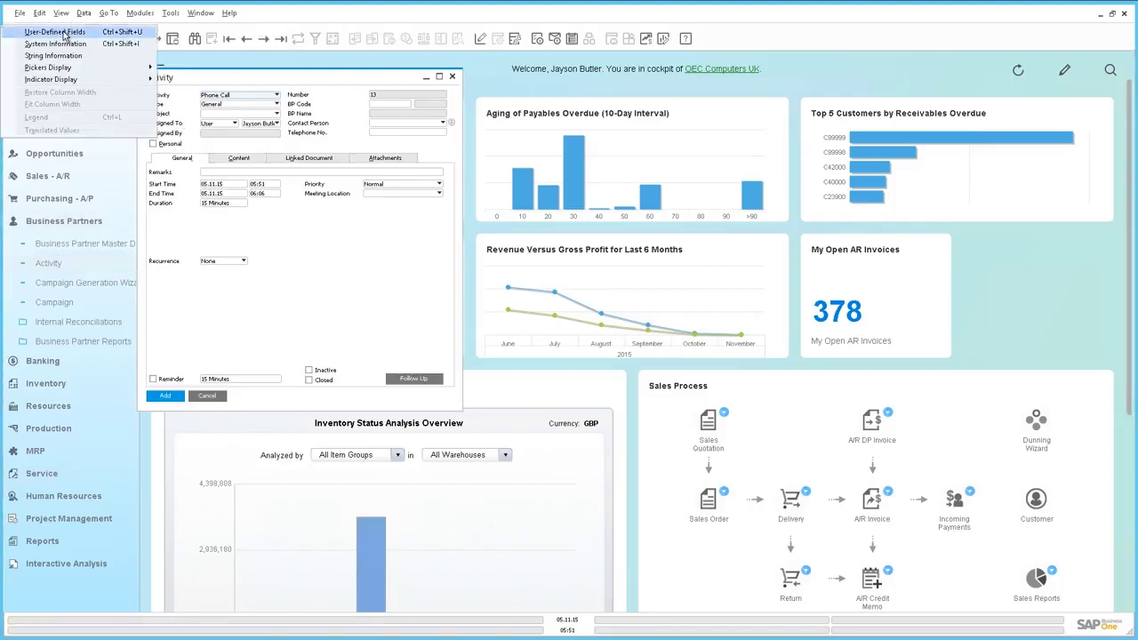
left_click(65, 32)
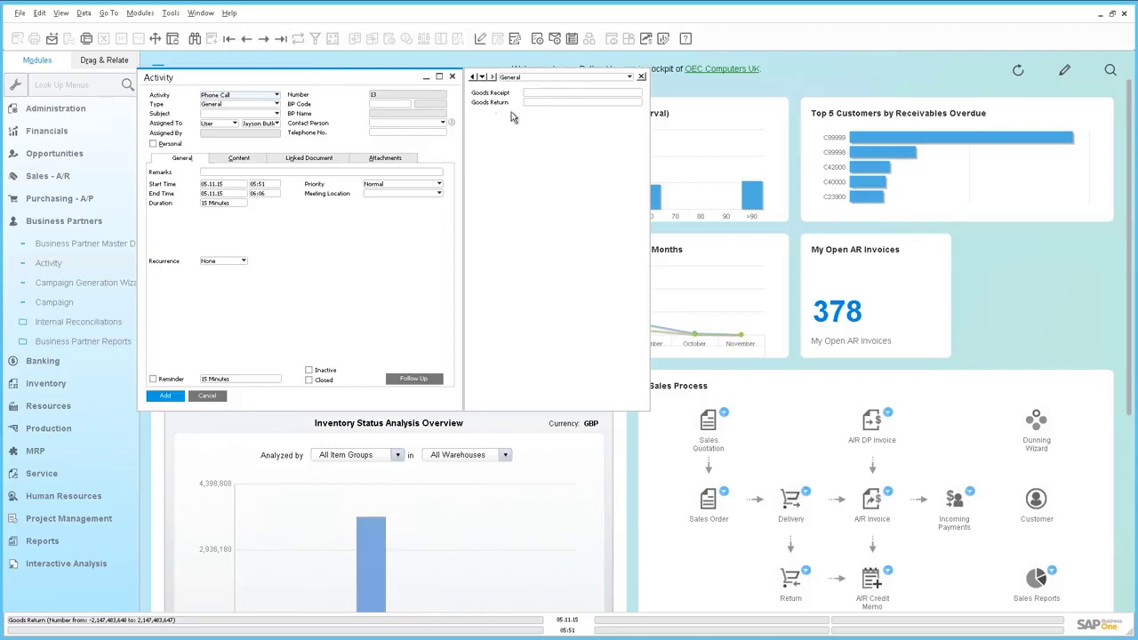
- Set the activity's business partner to Far East Imports from the BP list
left_click(408, 106)
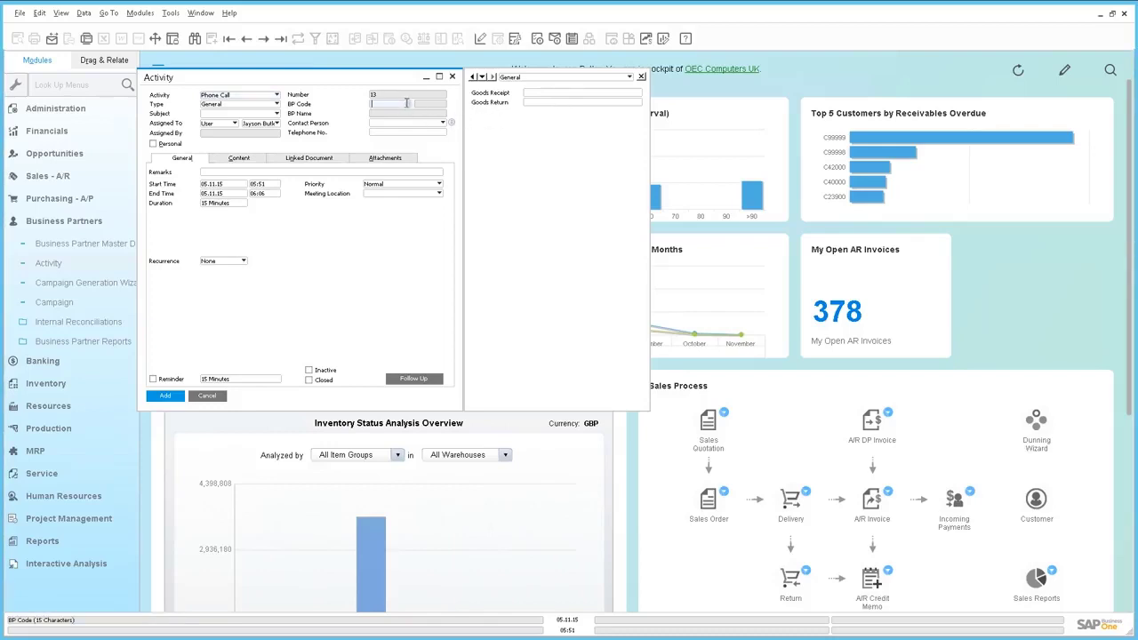
key("Tab")
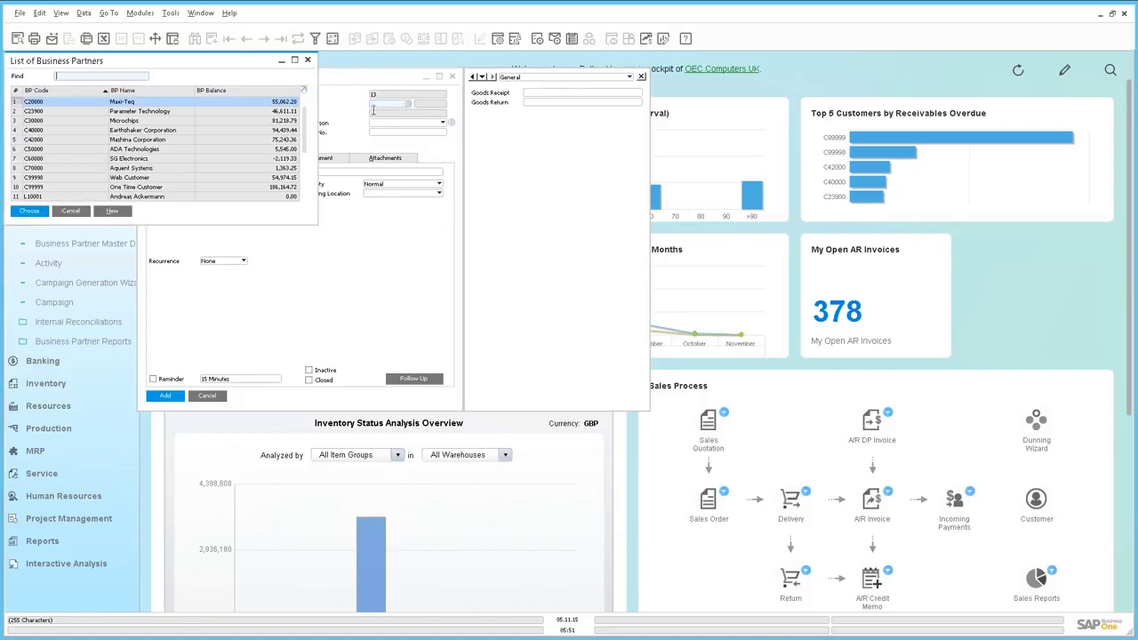
left_click(306, 189)
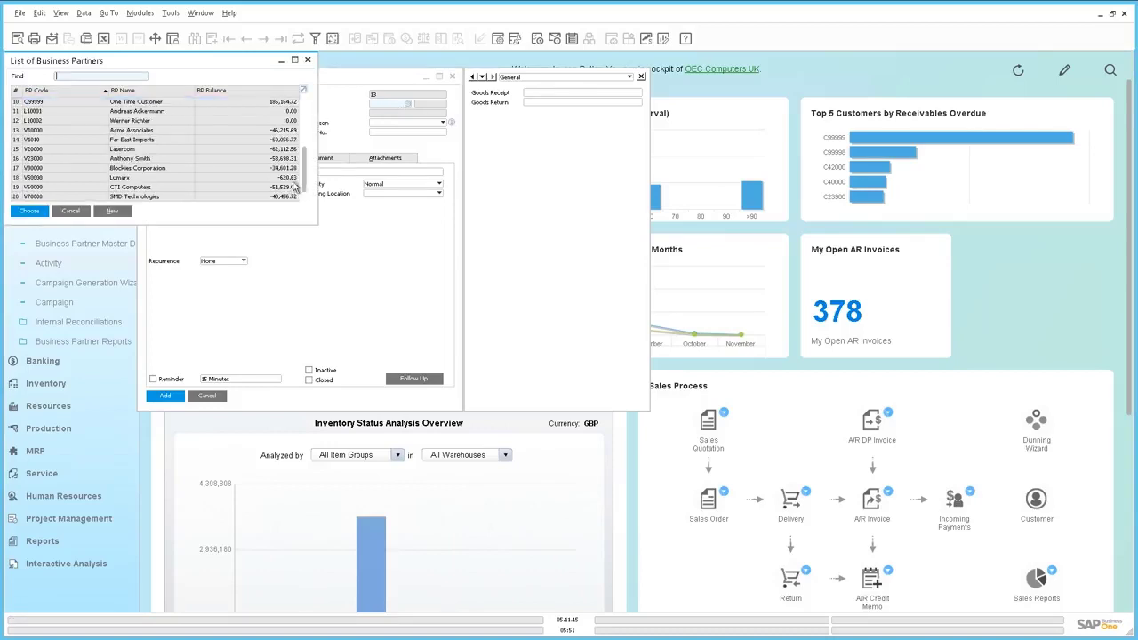
double_click(162, 140)
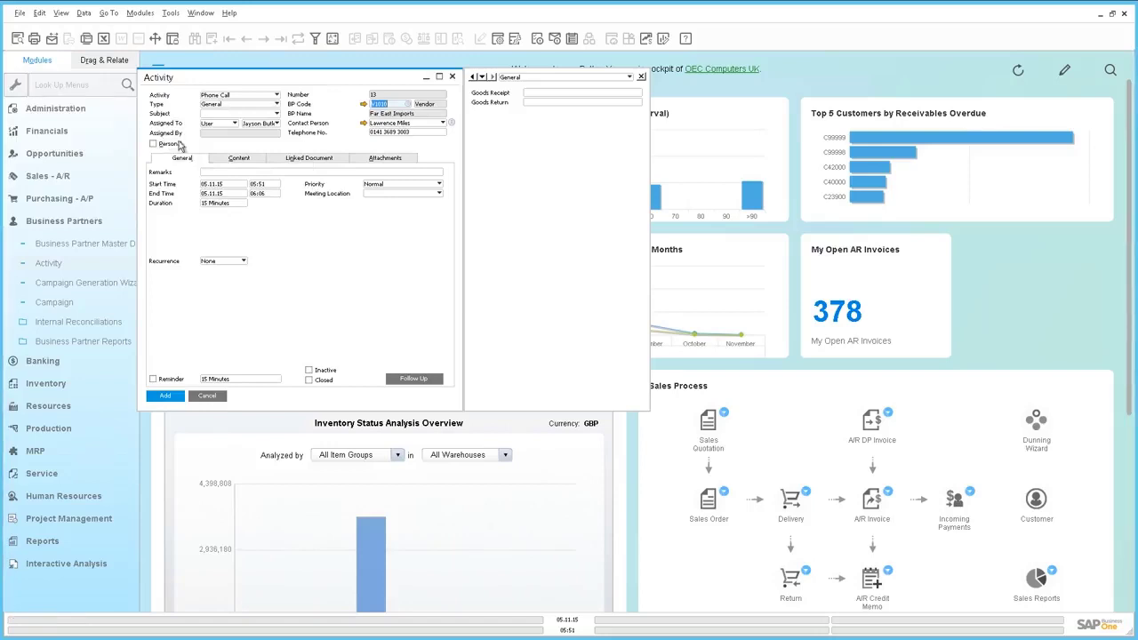
- Link Goods Receipt to document 2 and Goods Return to a Far East Imports return
left_click(544, 92)
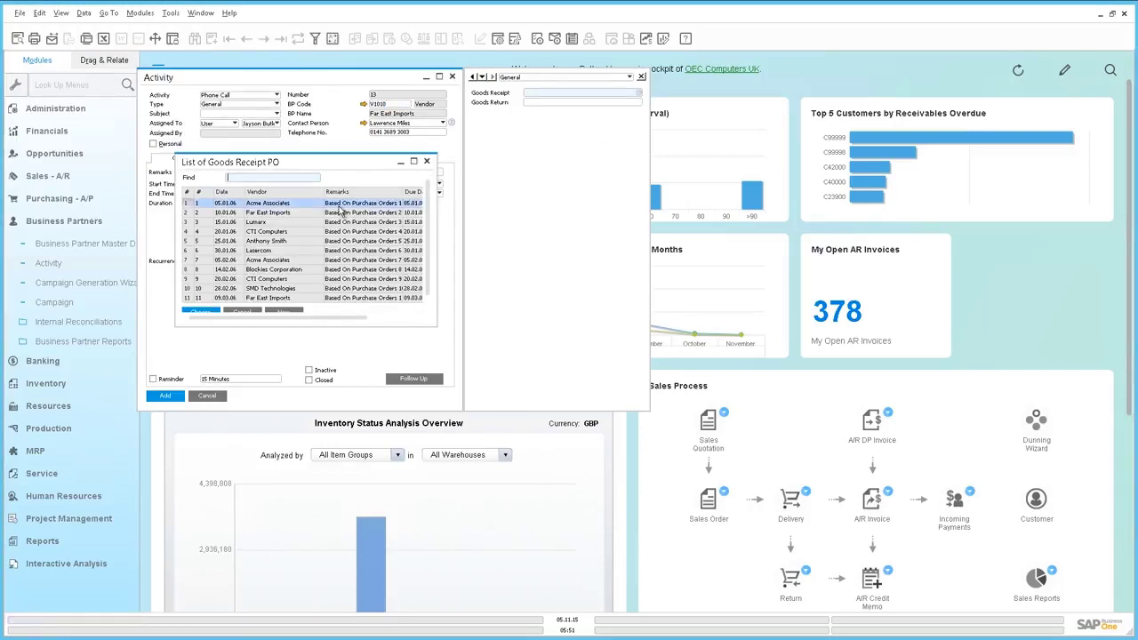
double_click(302, 217)
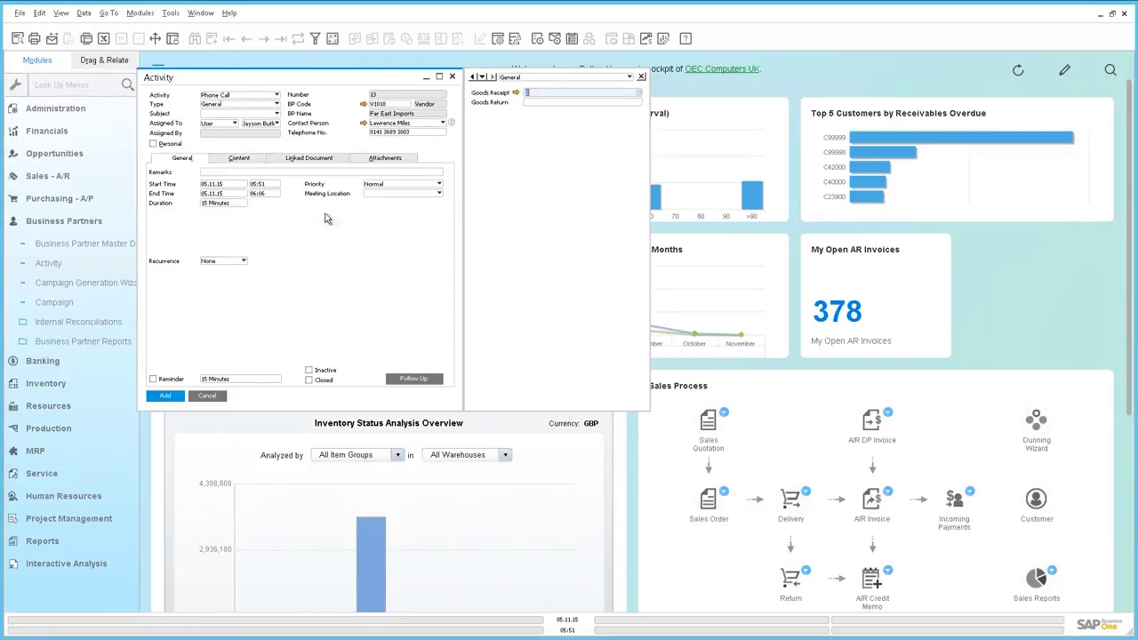
left_click(633, 102)
left_click(638, 103)
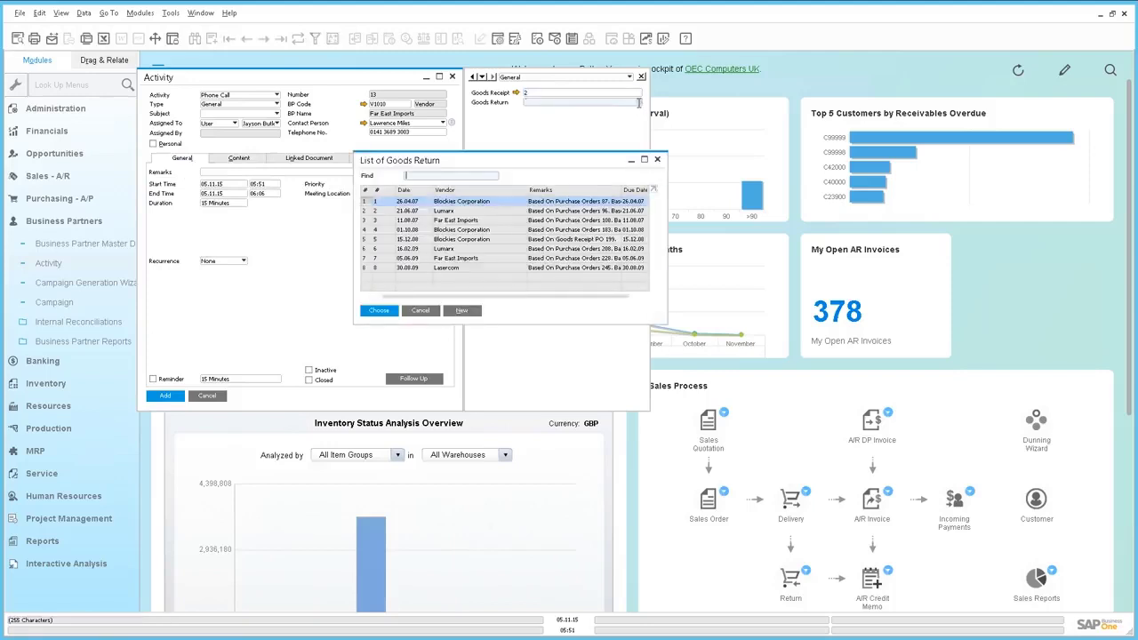
double_click(501, 221)
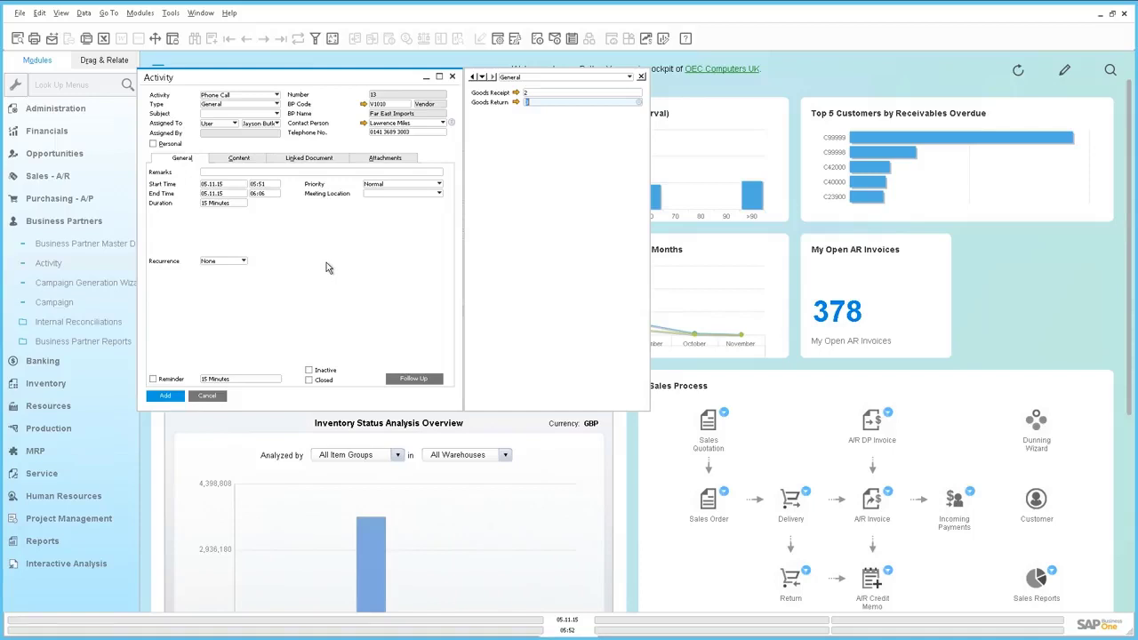
- Follow the Goods Receipt link arrow to open Goods Receipt PO 2
left_click(515, 92)
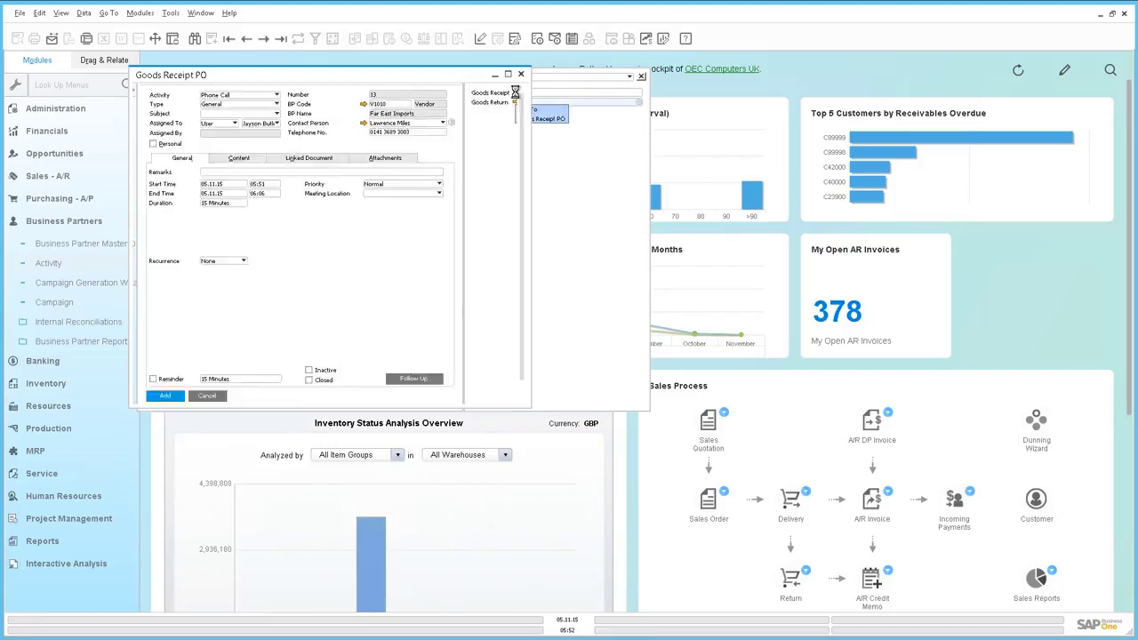